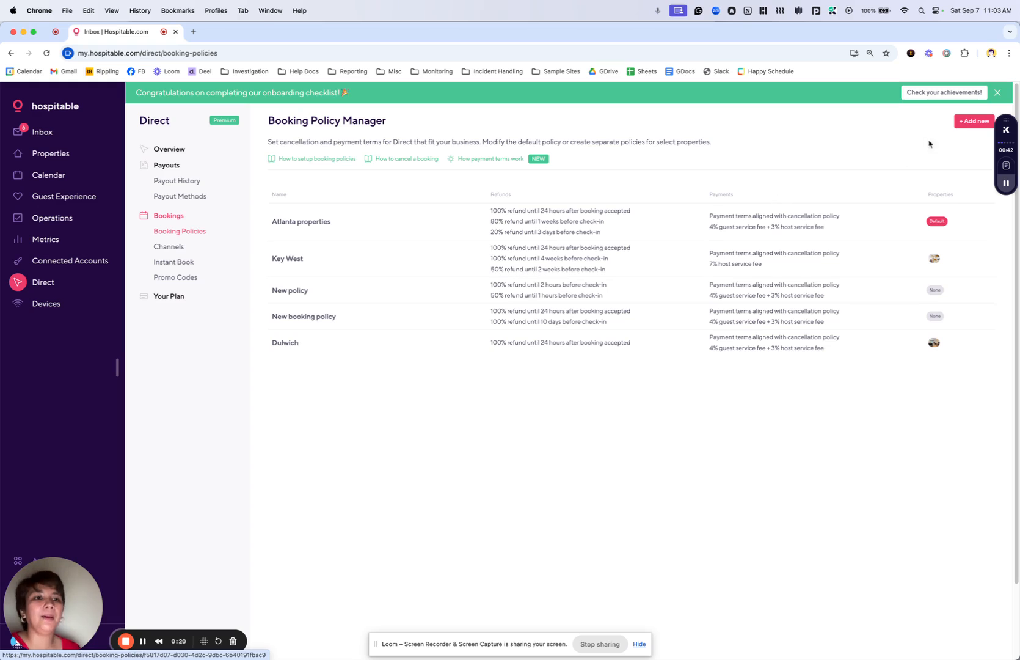
- Create a new booking policy and name it "Somewhat strict"
left_click(974, 121)
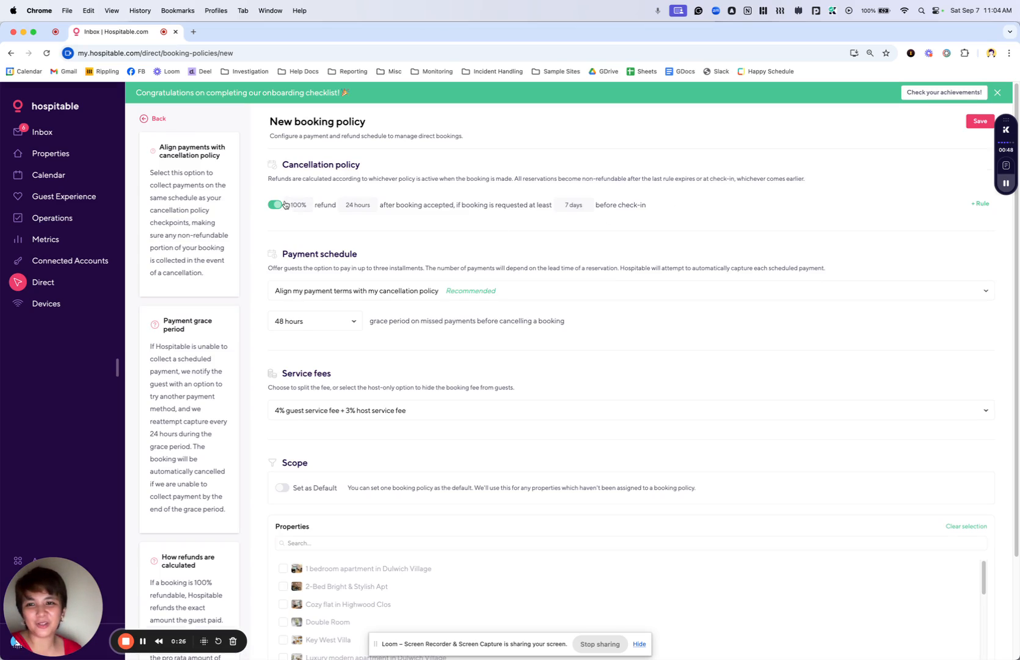
triple_click(329, 119)
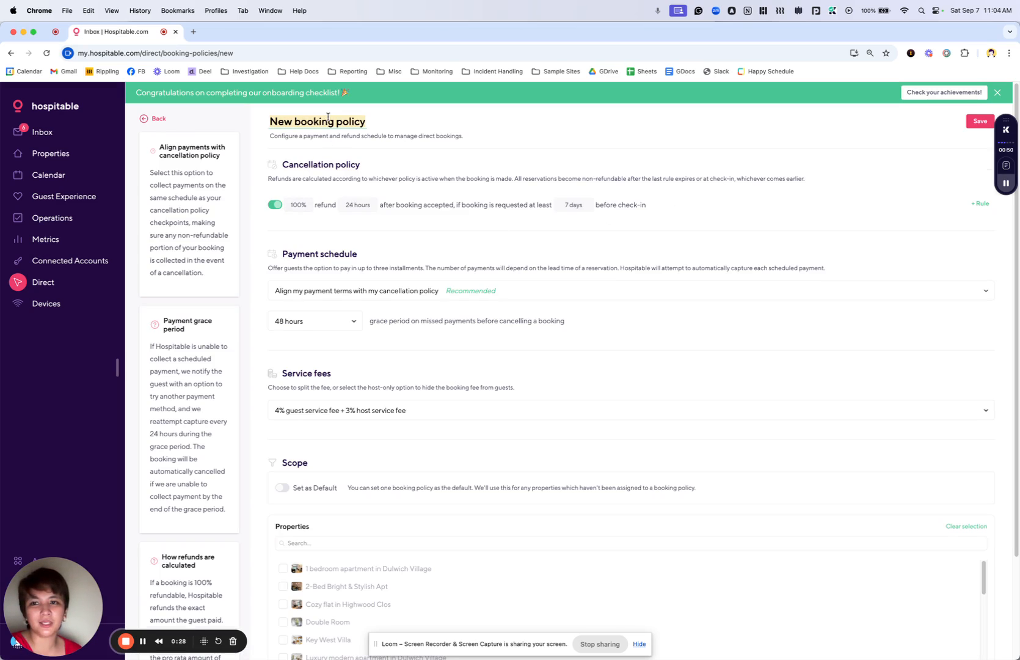
type("Some")
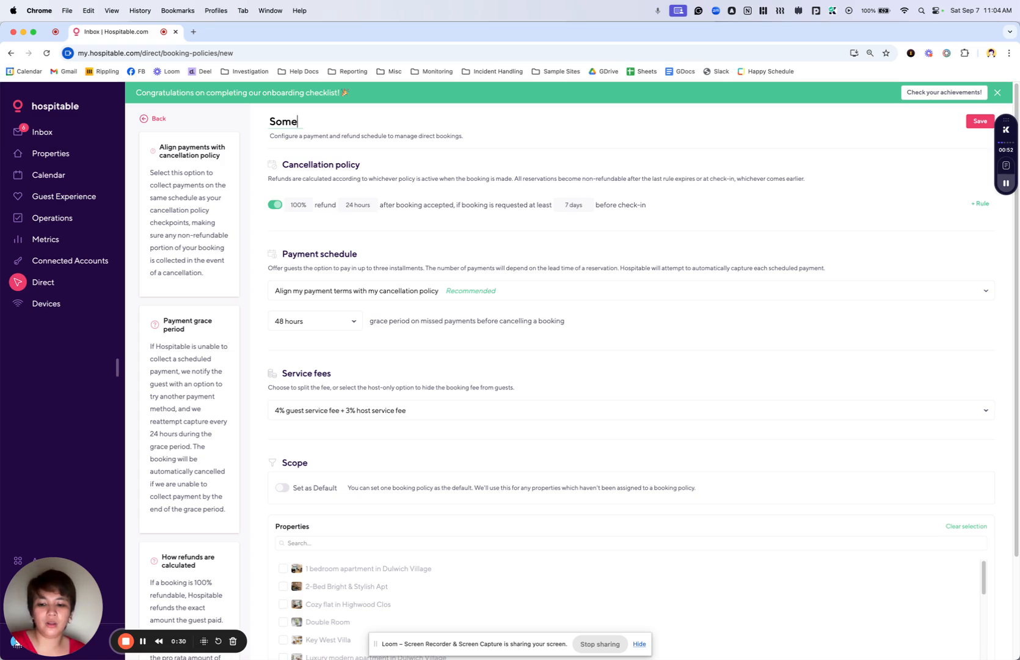
type("what s")
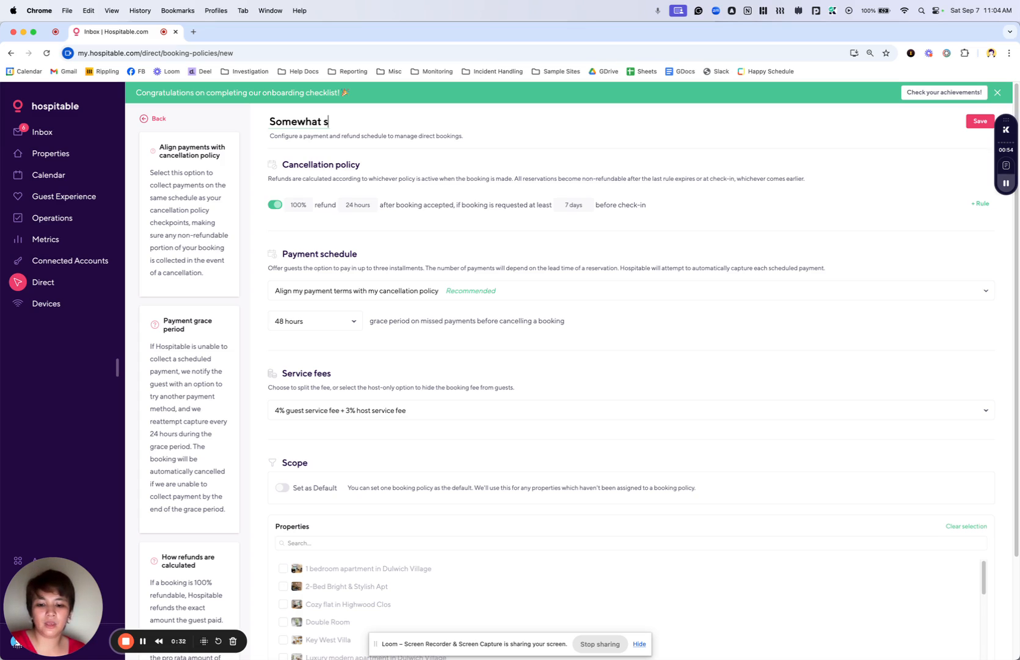
type("trict")
left_click(438, 121)
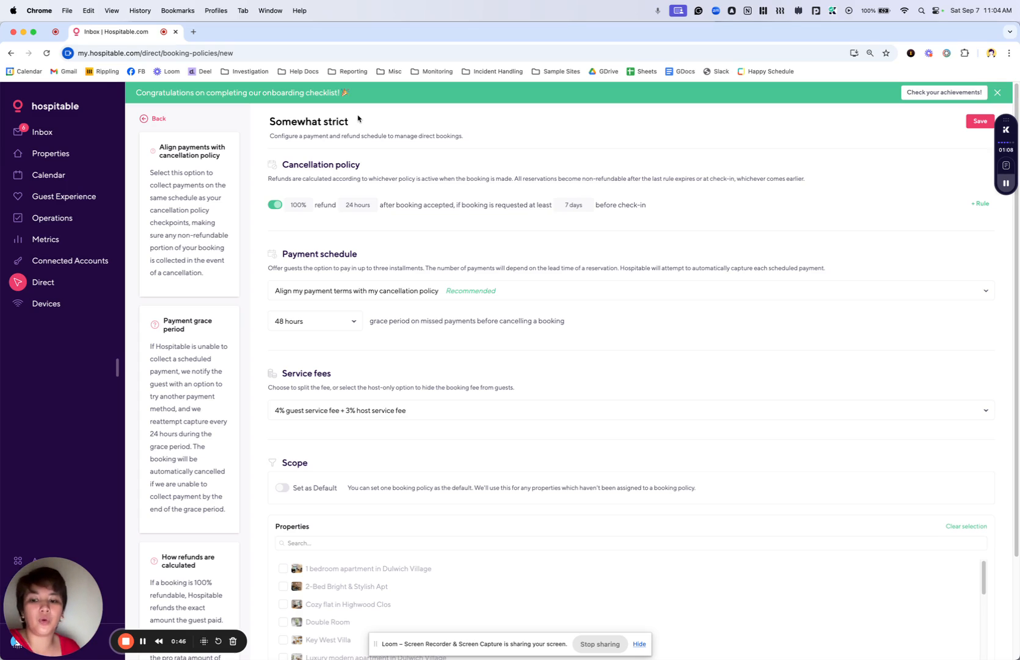
- Set the 100% refund rule's minimum lead time to at least 21 days before check-in
left_click(353, 208)
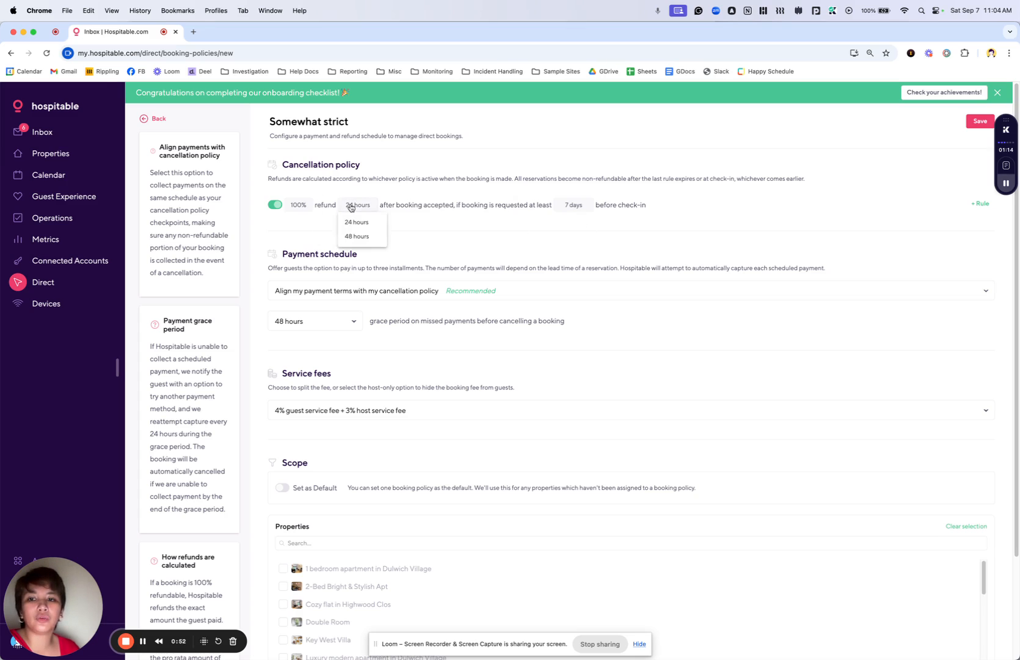
left_click(463, 182)
left_click(574, 205)
left_click(572, 232)
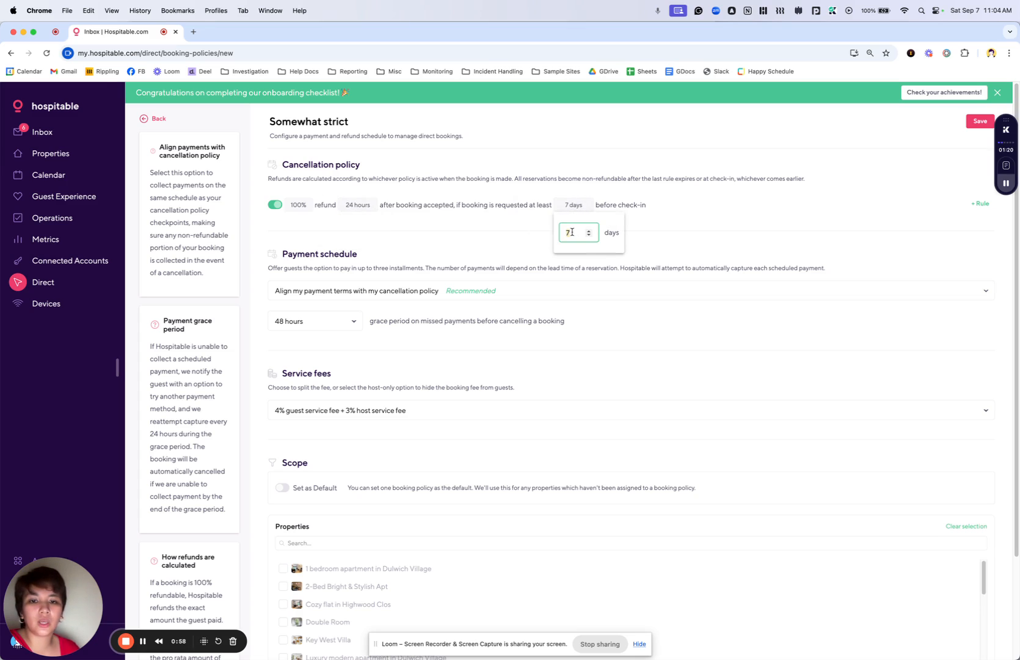
key("BackSpace")
type("21")
left_click(728, 230)
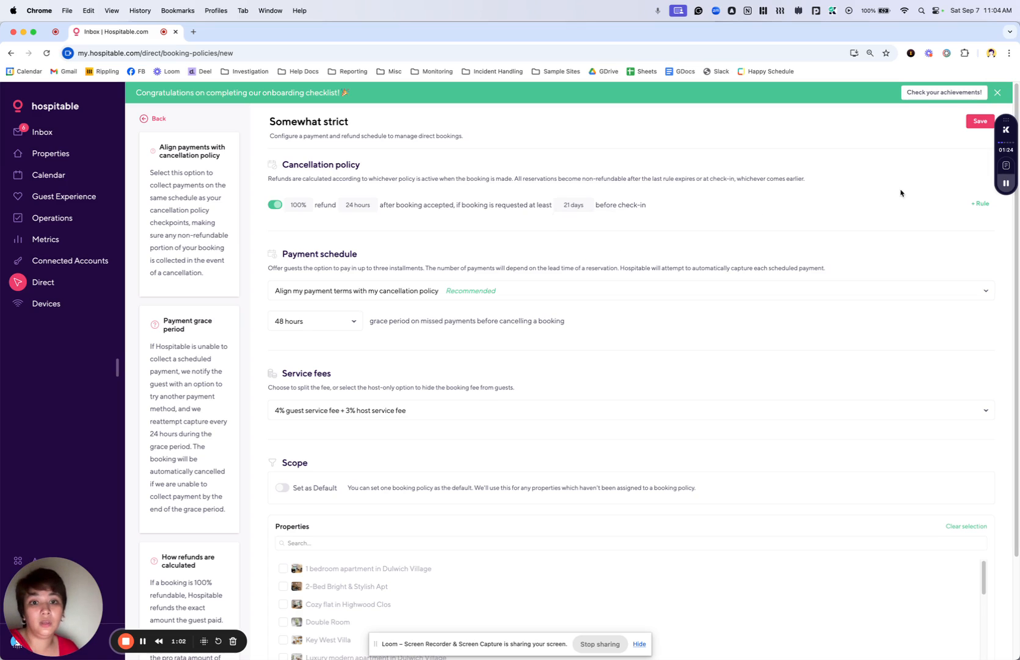
- Add a second cancellation rule and set its 50% refund deadline to 14 days before check-in
left_click(979, 204)
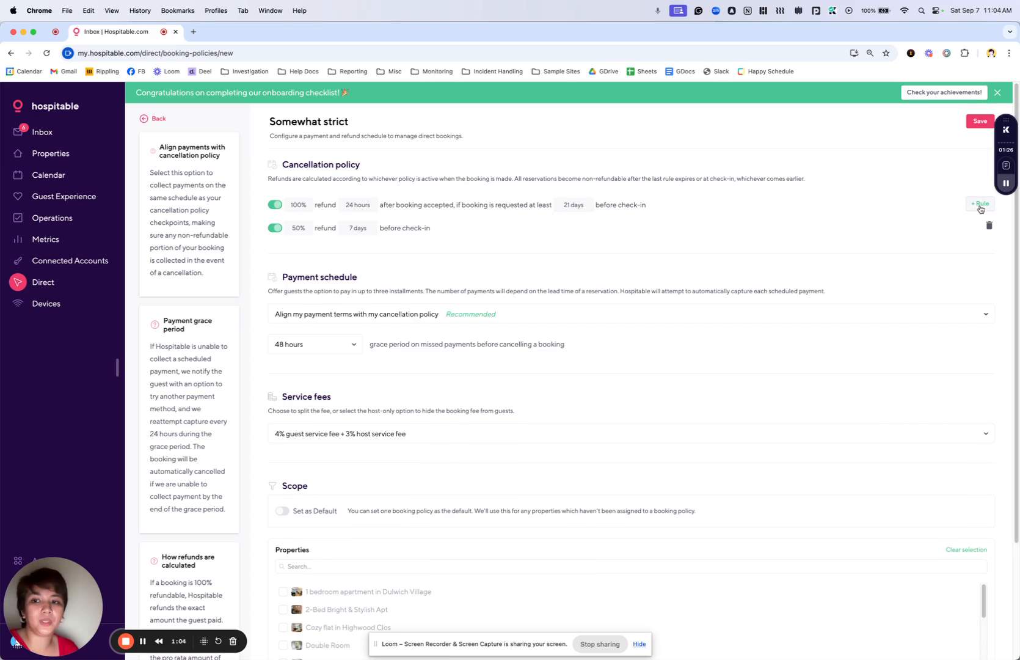
left_click(350, 230)
left_click(354, 255)
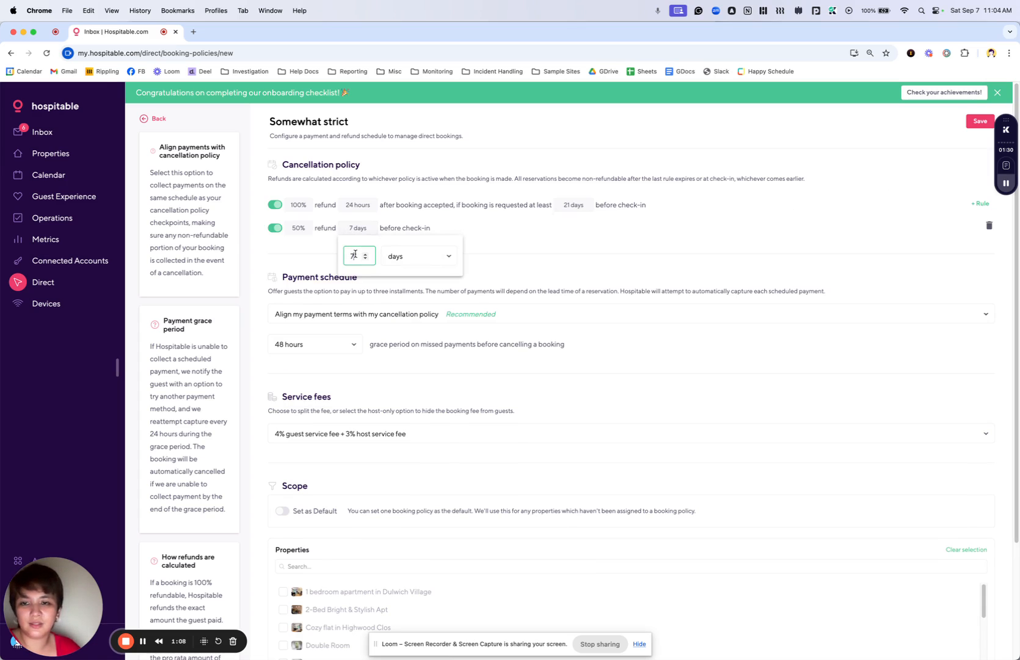
key("BackSpace")
type("14")
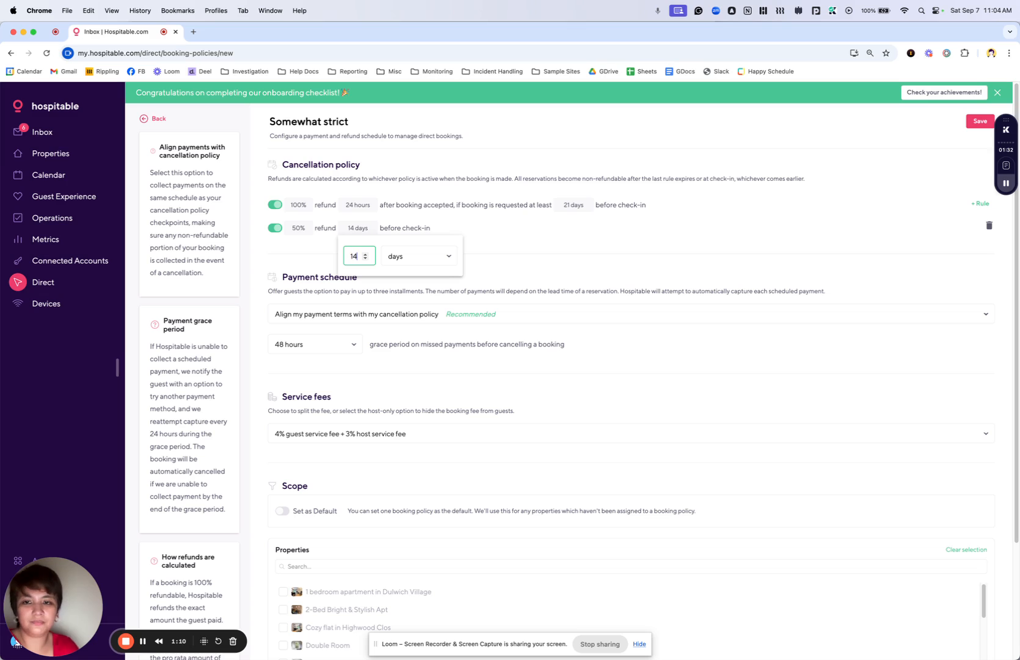
left_click(662, 256)
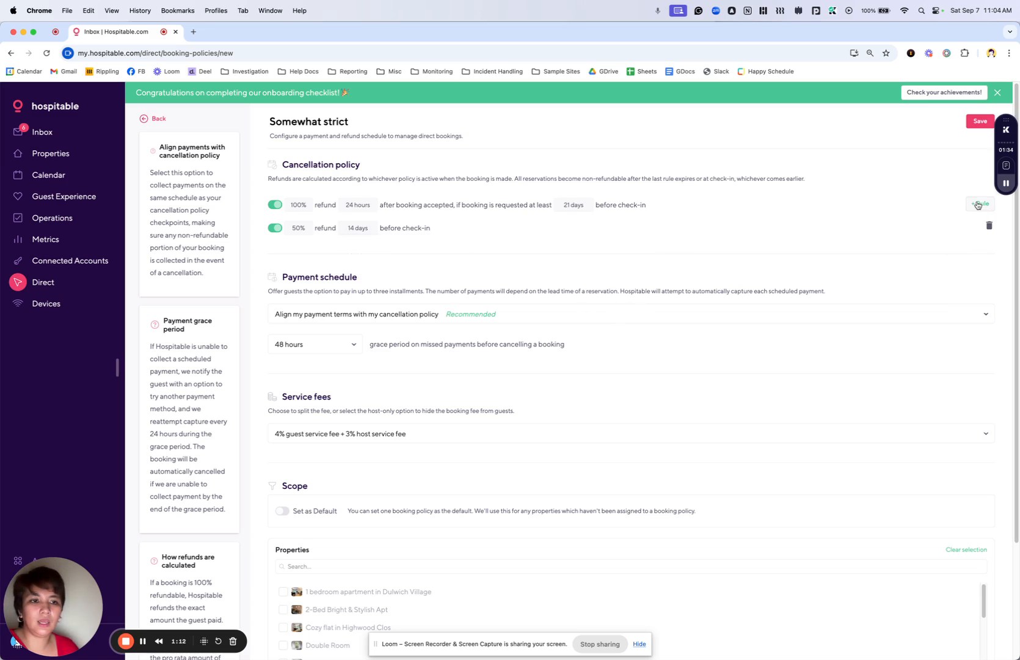
- Add a third cancellation rule and set its refund to 25% for the 7 days before check-in deadline
left_click(980, 204)
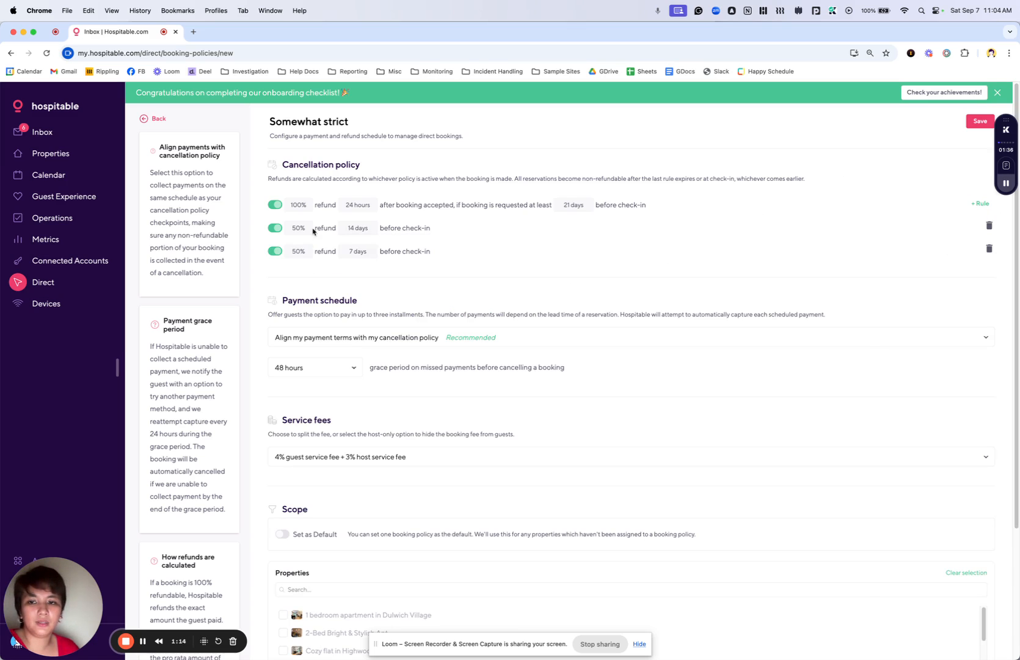
left_click(298, 251)
left_click(296, 254)
left_click(303, 275)
left_click(298, 252)
left_click(305, 274)
type("2")
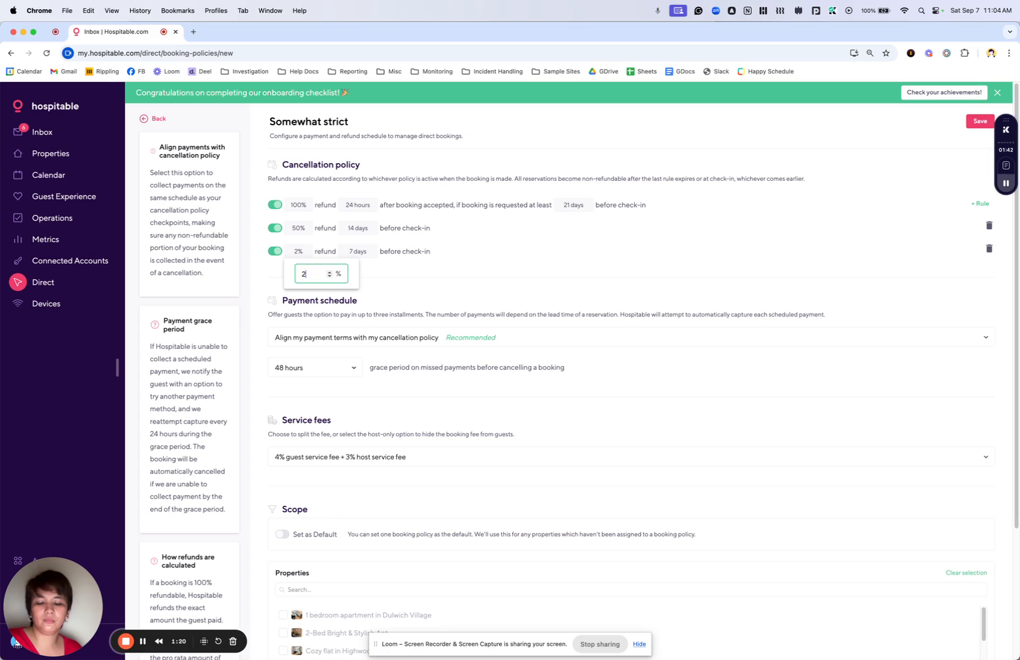
type("5")
left_click(366, 256)
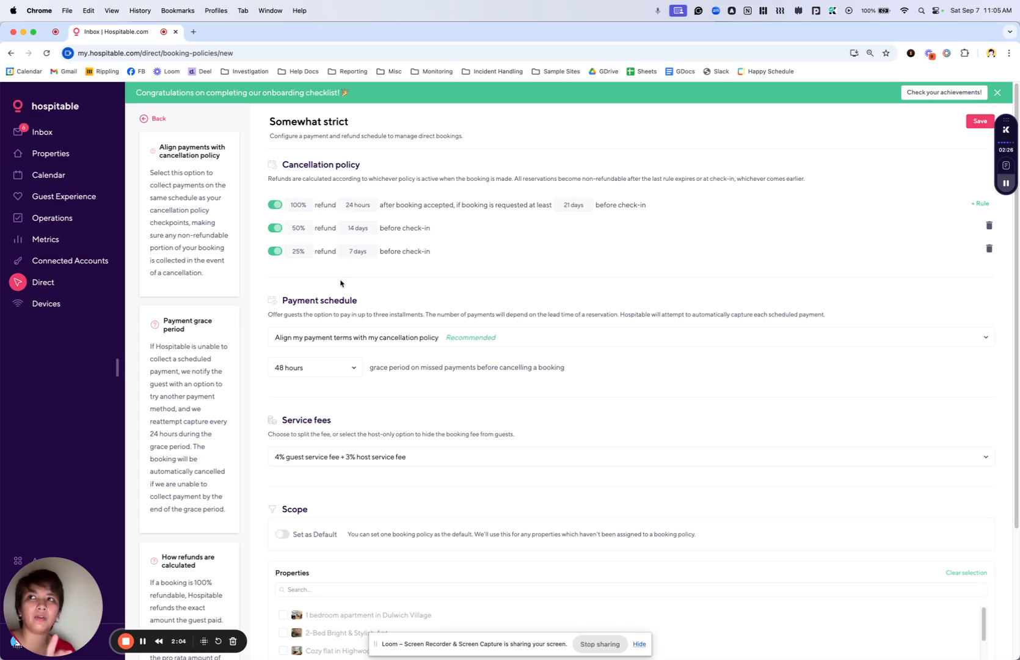
- Try the option for guests always paying 100% upfront, and switch the payment schedule to a custom one
left_click(375, 338)
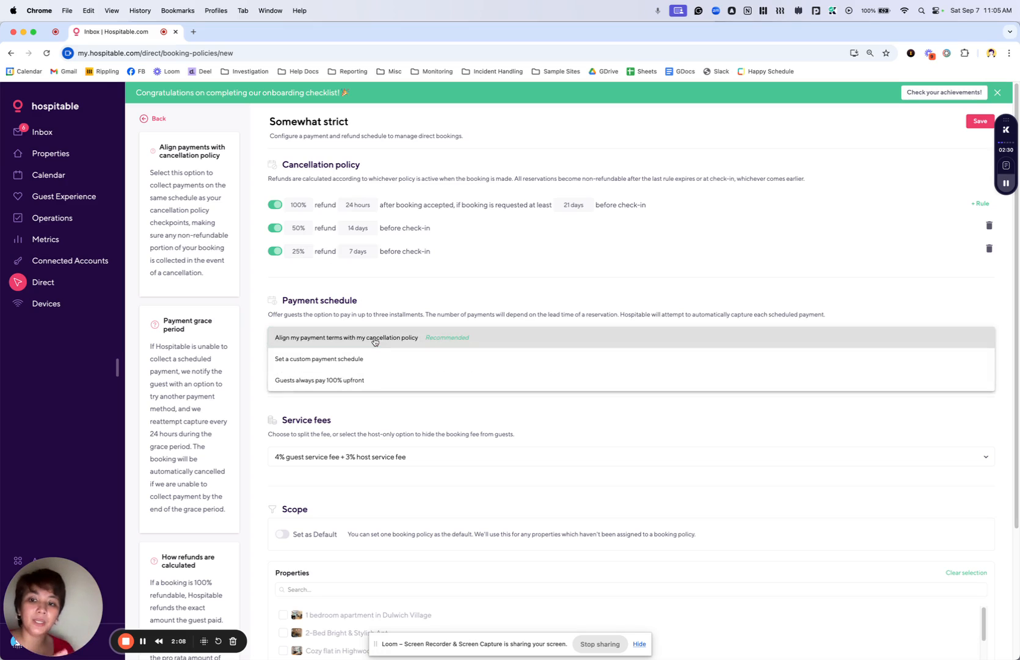
left_click(363, 380)
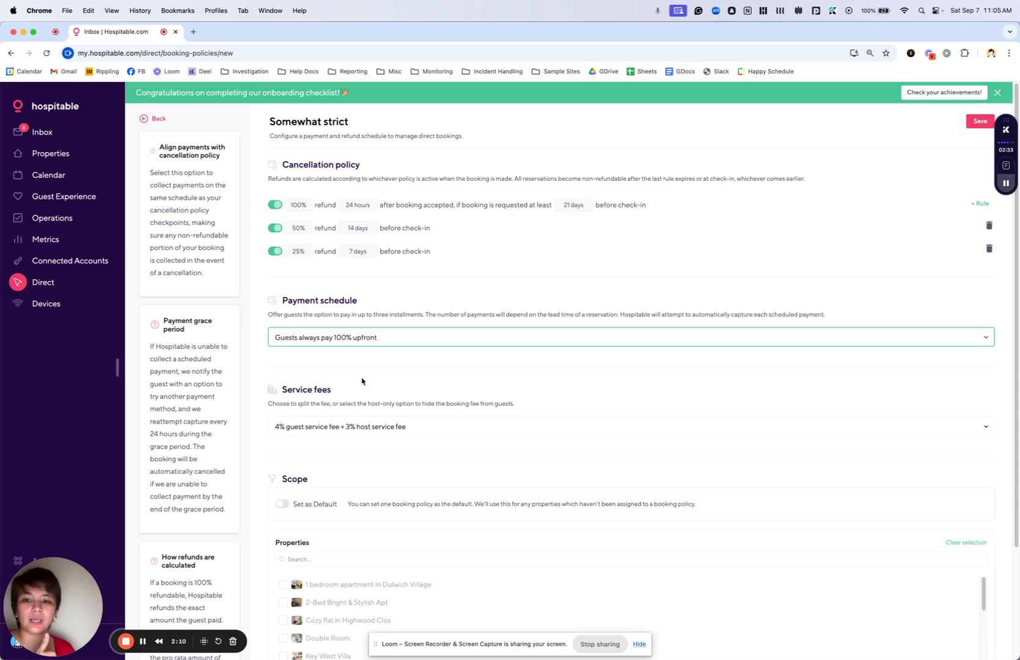
left_click(374, 338)
left_click(374, 317)
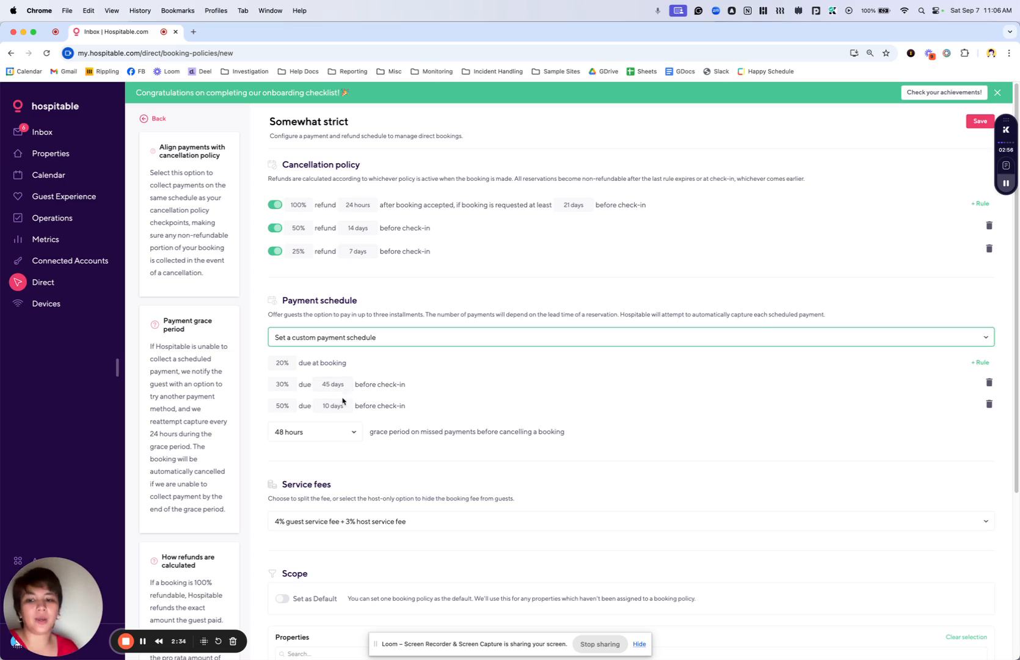
- Examine the grace period choices, the service fee options and the properties list in the policy's scope
left_click(333, 431)
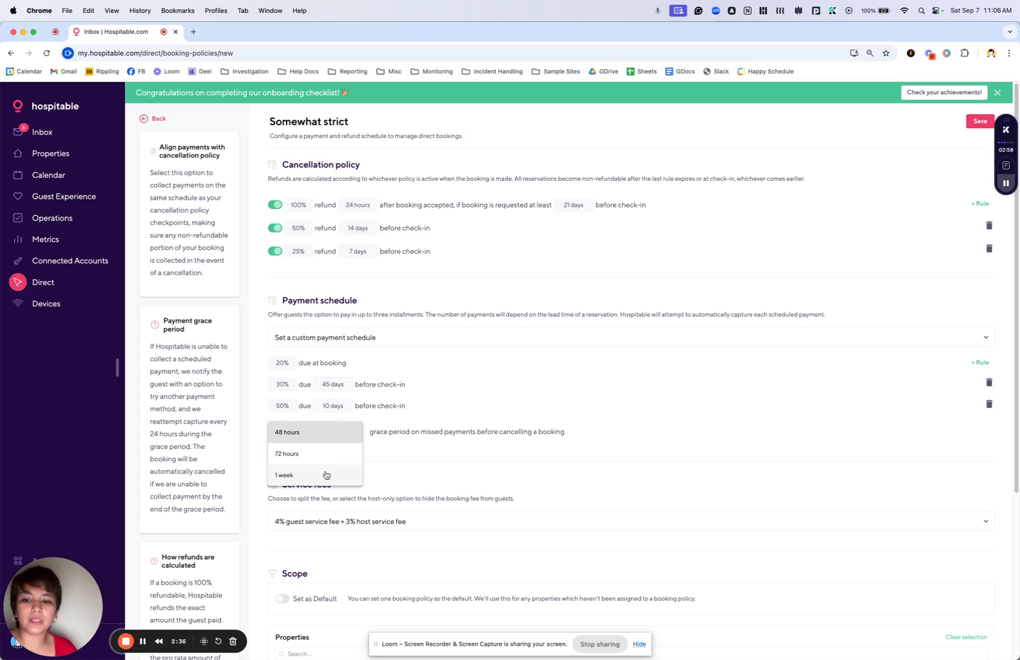
left_click(532, 423)
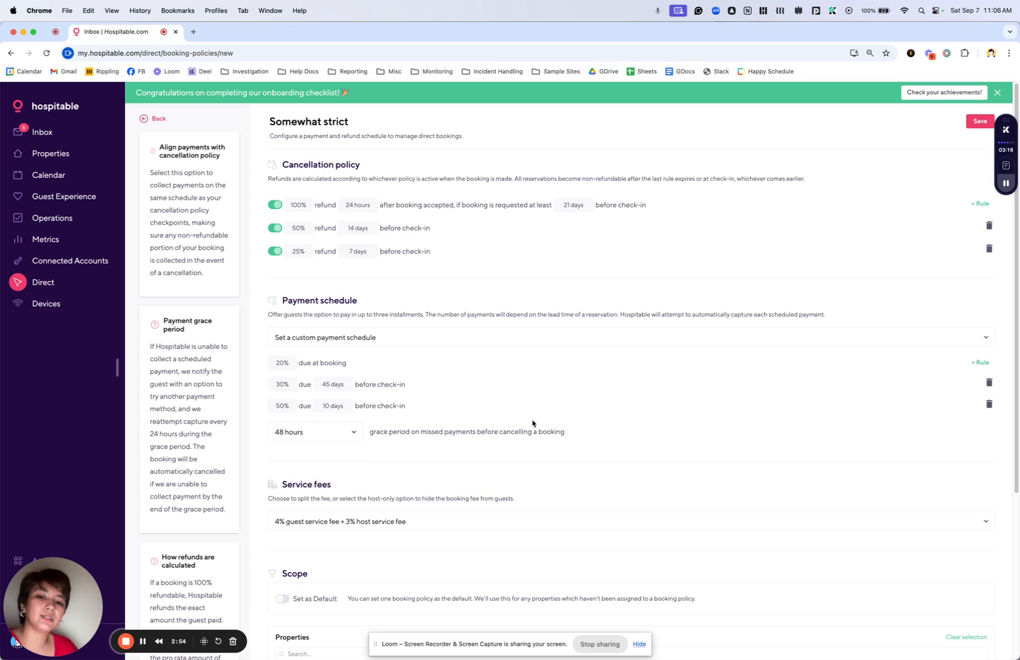
left_click_drag(1016, 352, 1019, 501)
left_click(455, 316)
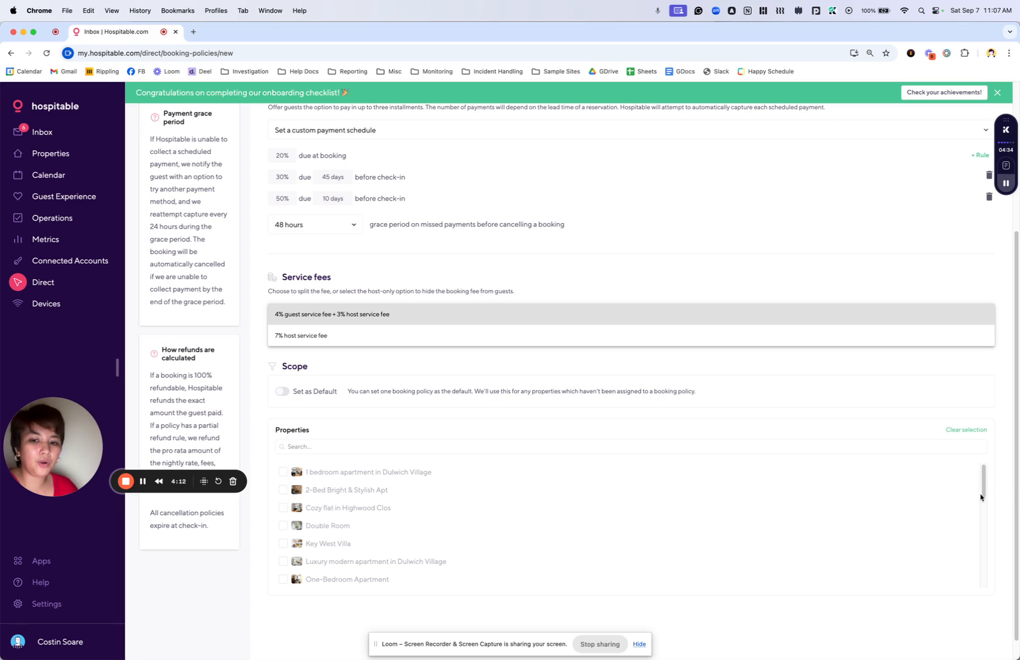
left_click(964, 576)
left_click_drag(983, 491, 971, 587)
scroll(977, 519, "up", 5)
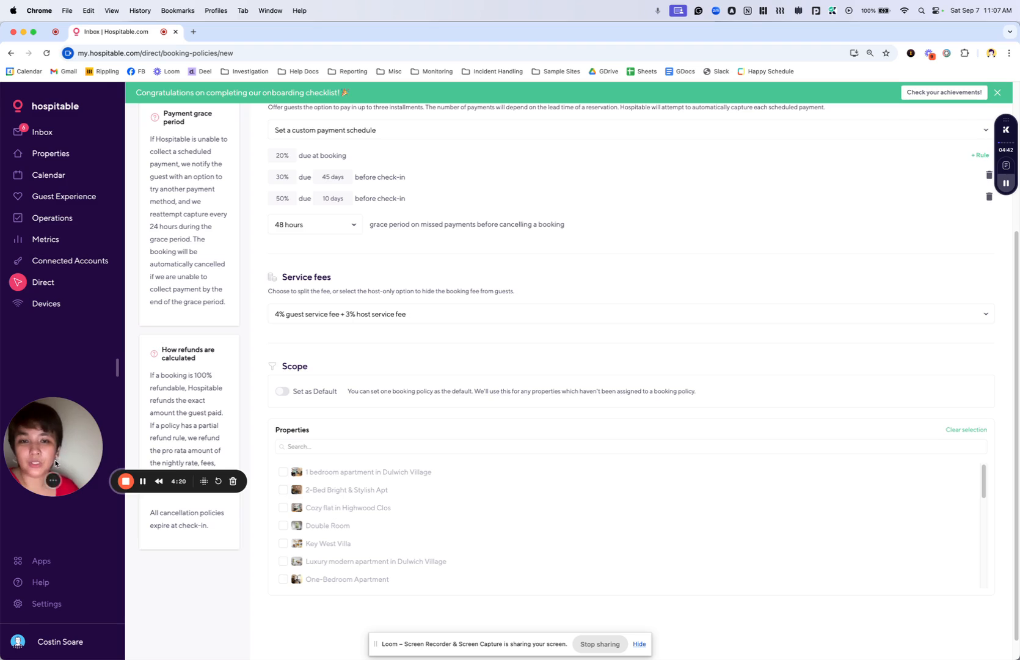
scroll(1017, 463, "up", 4)
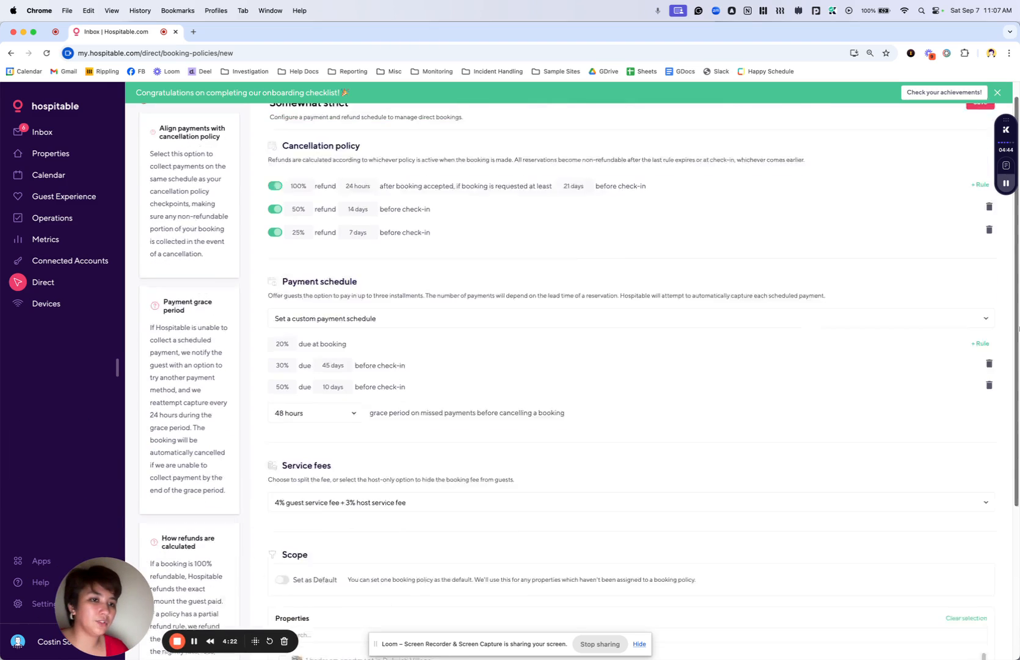